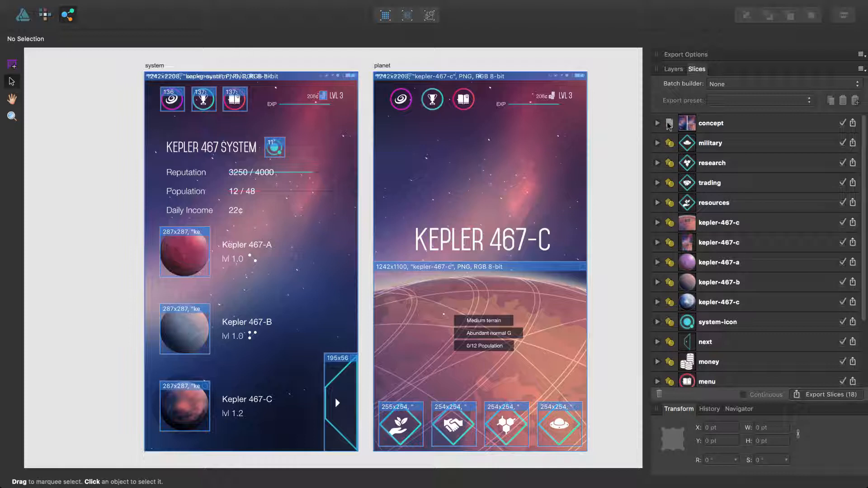
Add a second export format to the concept slice and set it to PDF (for export).
{"action": "left_click", "coordinate": [657, 124]}
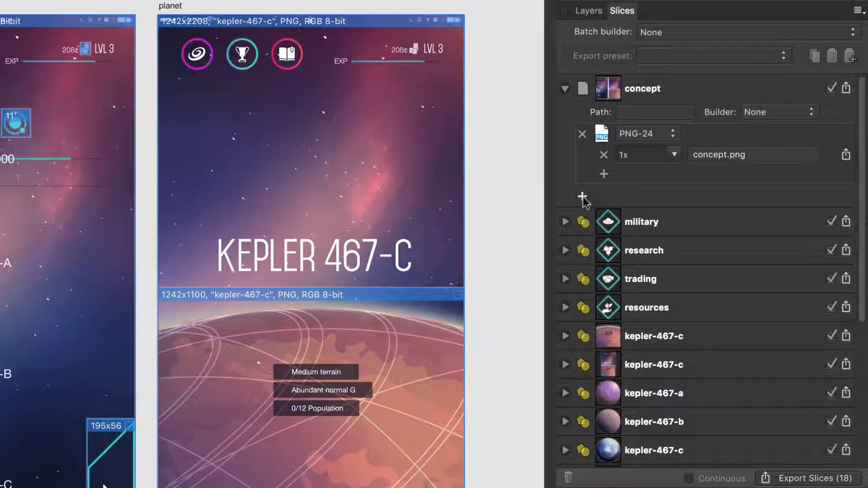
{"action": "left_click", "coordinate": [582, 197]}
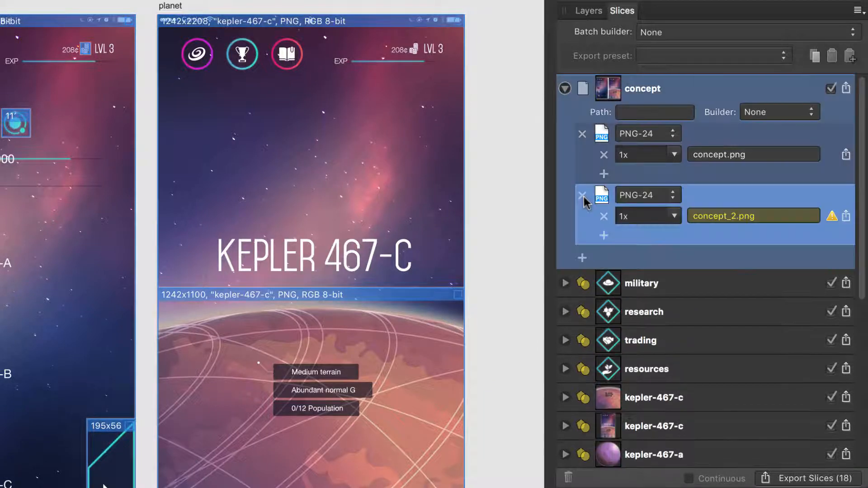
{"action": "left_click", "coordinate": [641, 195]}
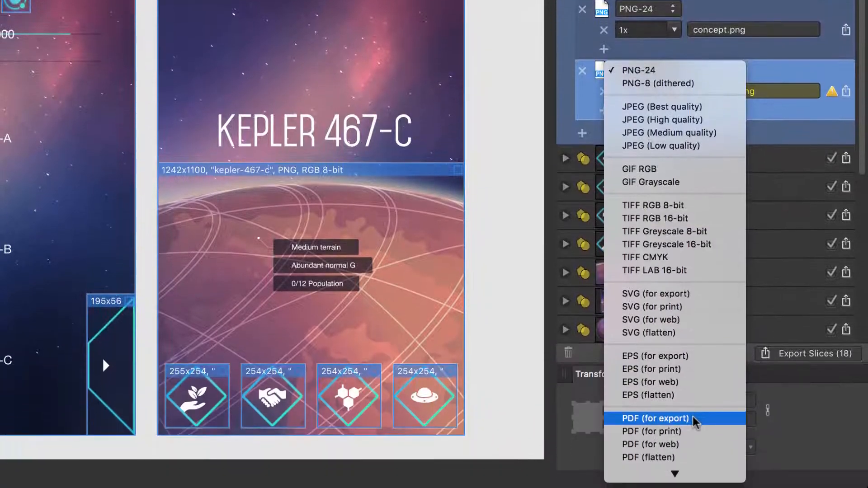
{"action": "left_click", "coordinate": [693, 487]}
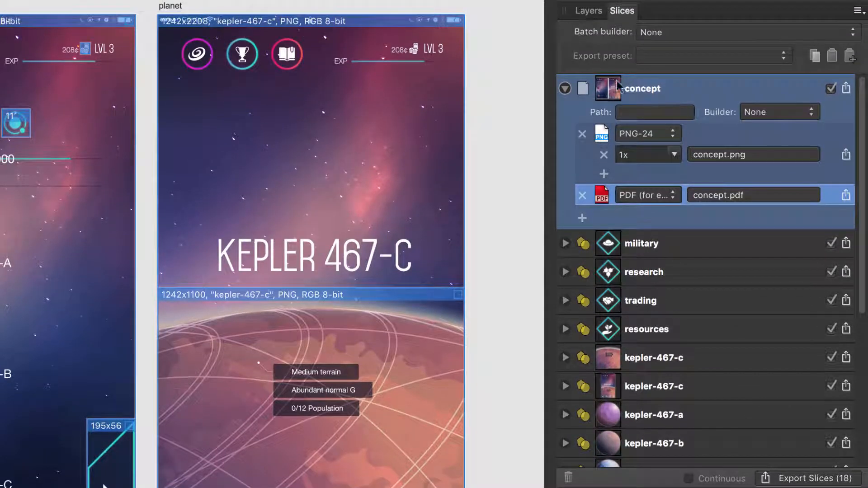
Export the concept slice into the exported-files folder on the Desktop.
{"action": "left_click", "coordinate": [846, 88]}
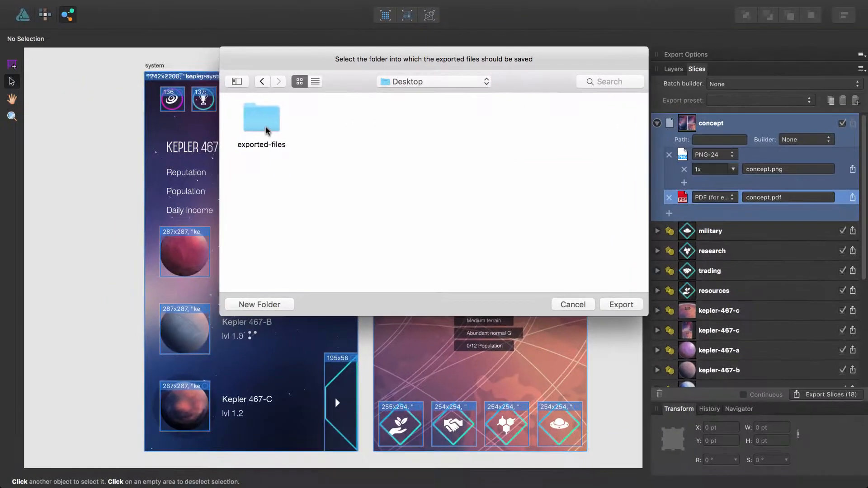
{"action": "double_click", "coordinate": [49, 98]}
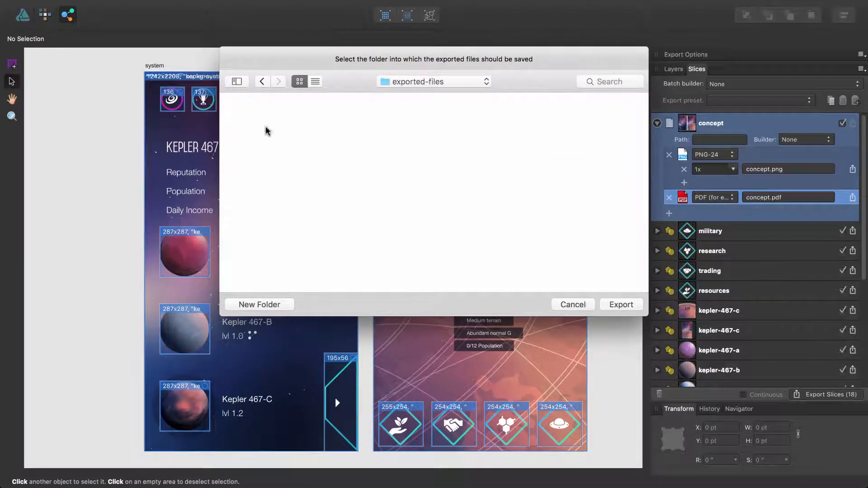
{"action": "left_click", "coordinate": [611, 305]}
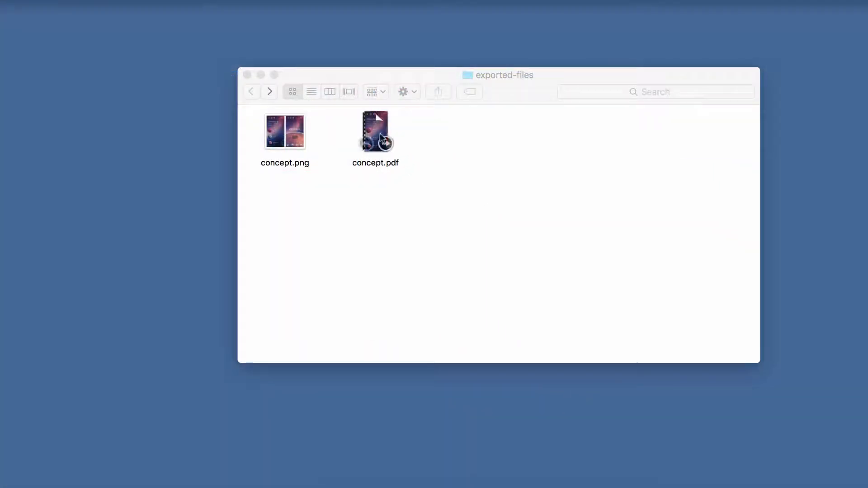
Open the exported concept.pdf and concept.png files to inspect them.
{"action": "double_click", "coordinate": [378, 132]}
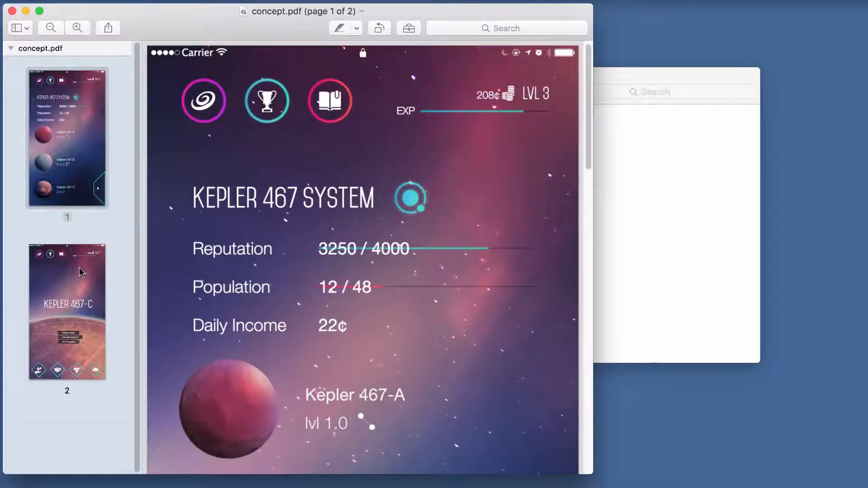
{"action": "key", "text": "super+w"}
{"action": "left_click", "coordinate": [292, 159]}
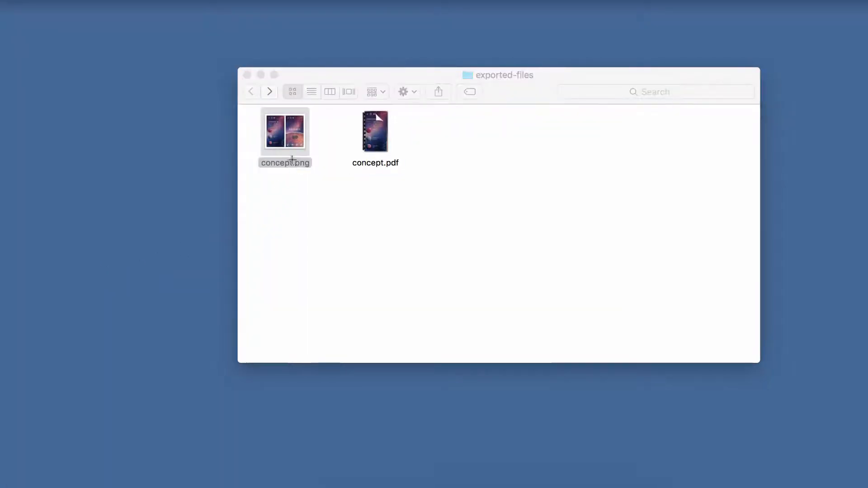
{"action": "double_click", "coordinate": [291, 159]}
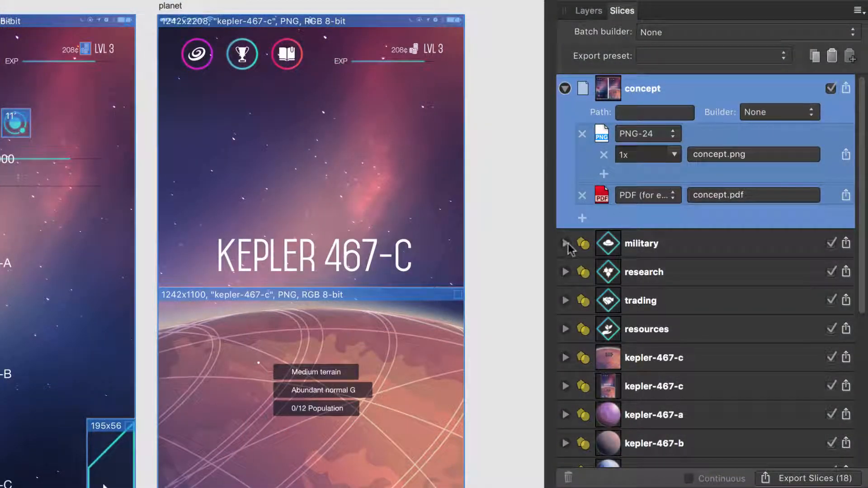
Set the military slice to export PNG-24 at 2x, 1x and 3x scales, removing an extra 4x entry.
{"action": "left_click", "coordinate": [566, 243]}
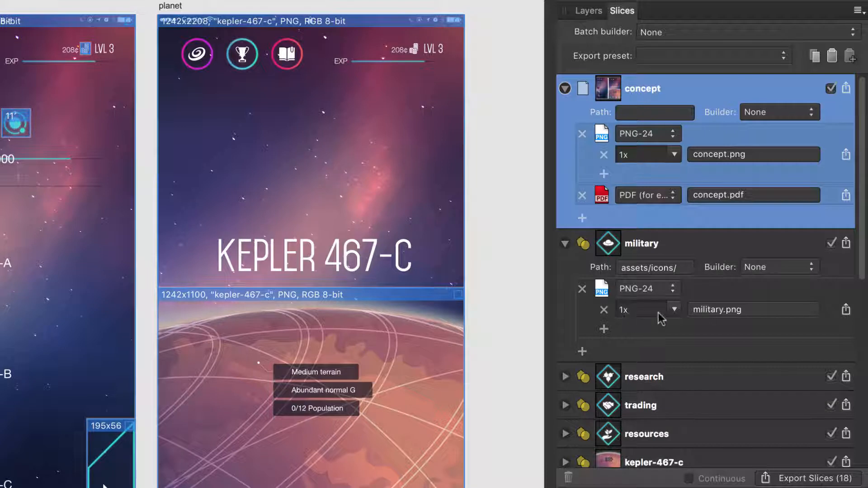
{"action": "left_click", "coordinate": [673, 310]}
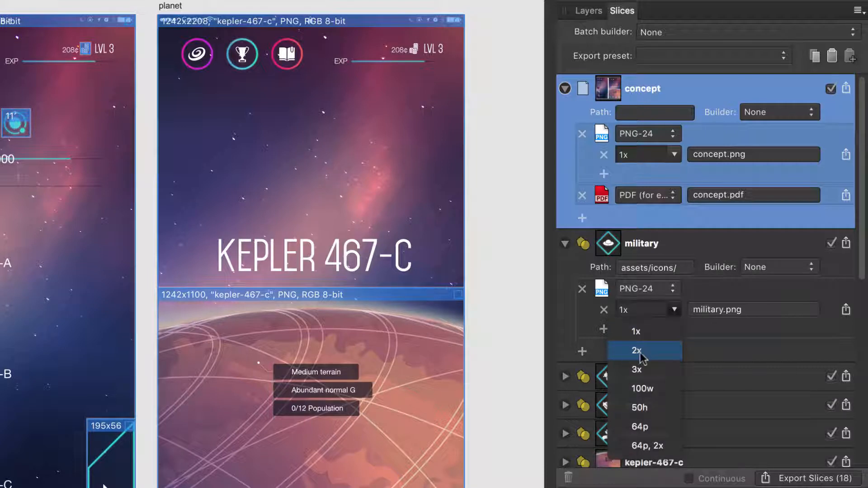
{"action": "left_click", "coordinate": [640, 351]}
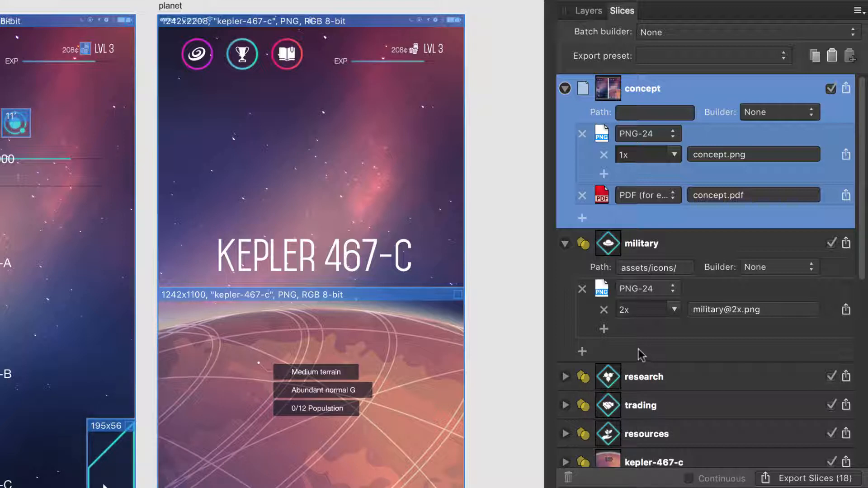
{"action": "left_click", "coordinate": [603, 331]}
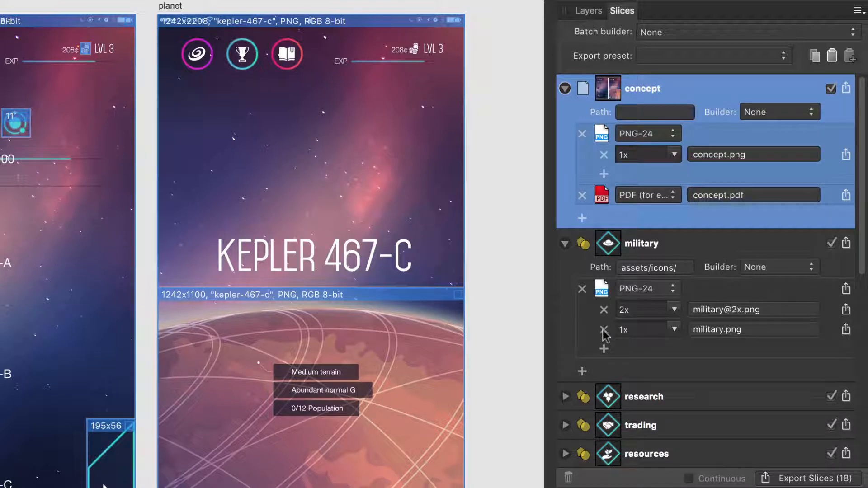
{"action": "left_click", "coordinate": [604, 348]}
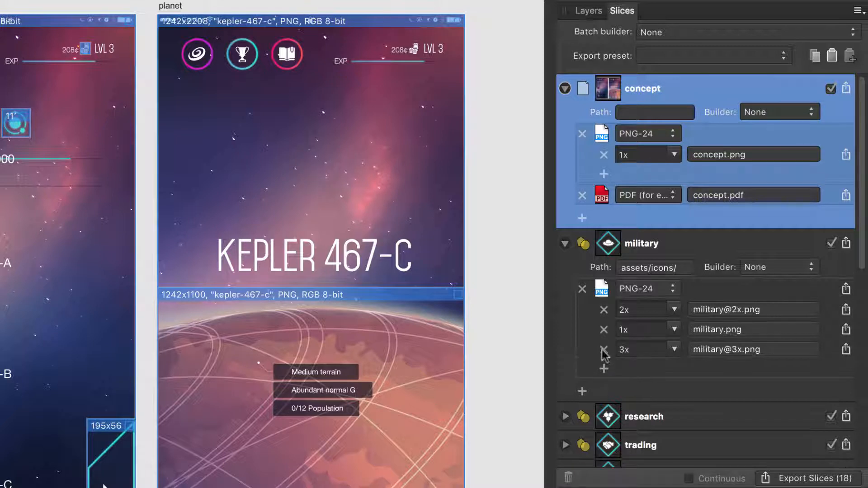
{"action": "left_click", "coordinate": [604, 368]}
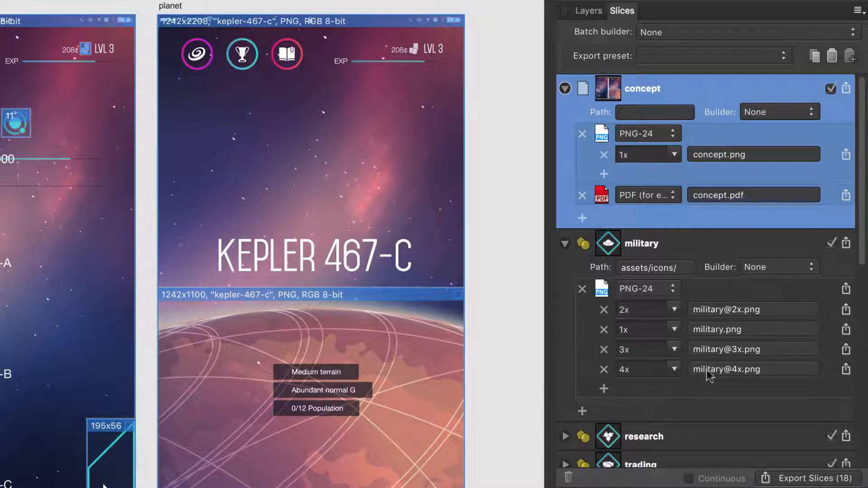
{"action": "left_click", "coordinate": [603, 369]}
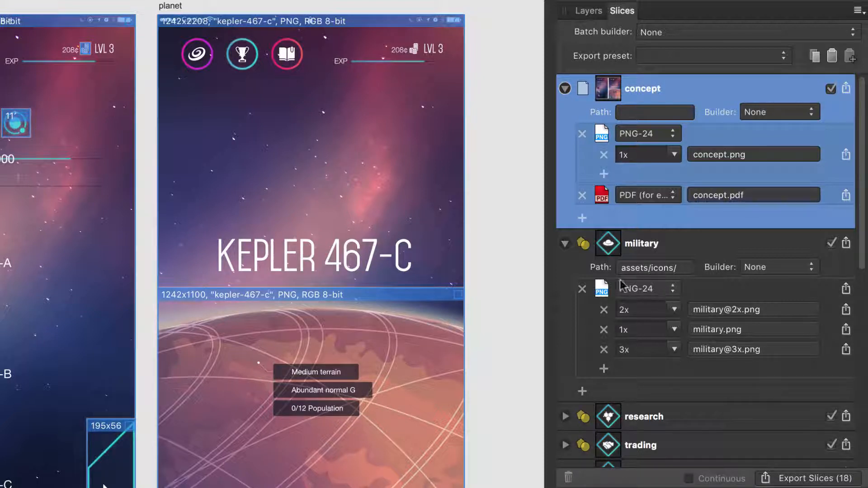
Apply the military slice's export setup to the research, trading, resources, planet, system-icon, next, menu, achievements and systems slices.
{"action": "left_click", "coordinate": [641, 246]}
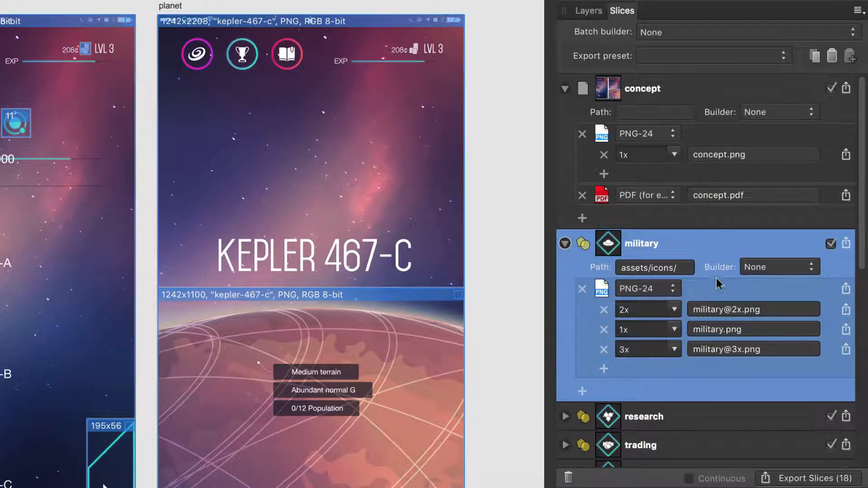
{"action": "scroll", "coordinate": [719, 280], "scroll_direction": "down", "scroll_amount": 4}
{"action": "scroll", "coordinate": [718, 279], "scroll_direction": "down", "scroll_amount": 9}
{"action": "left_click", "coordinate": [676, 132]}
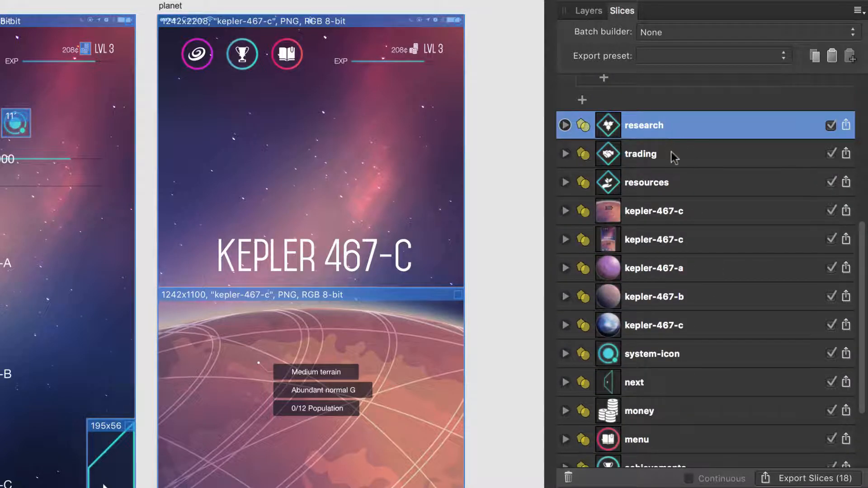
{"action": "left_click", "coordinate": [671, 154], "text": "super"}
{"action": "left_click", "coordinate": [670, 179], "text": "super"}
{"action": "left_click", "coordinate": [686, 267], "text": "super"}
{"action": "left_click", "coordinate": [686, 297], "text": "super"}
{"action": "left_click", "coordinate": [687, 325], "text": "super"}
{"action": "left_click", "coordinate": [674, 353], "text": "super"}
{"action": "left_click", "coordinate": [664, 382], "text": "super"}
{"action": "scroll", "coordinate": [662, 379], "scroll_direction": "down", "scroll_amount": 4}
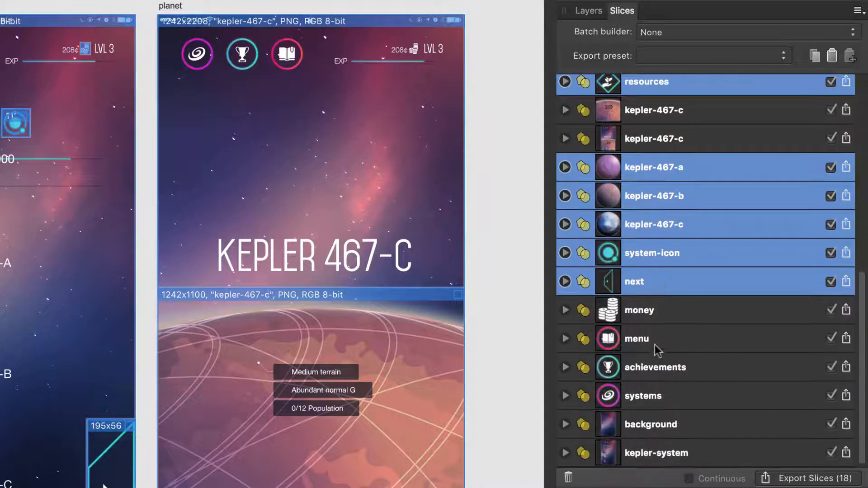
{"action": "left_click", "coordinate": [660, 338], "text": "super"}
{"action": "left_click", "coordinate": [659, 367], "text": "super"}
{"action": "left_click", "coordinate": [659, 397], "text": "super"}
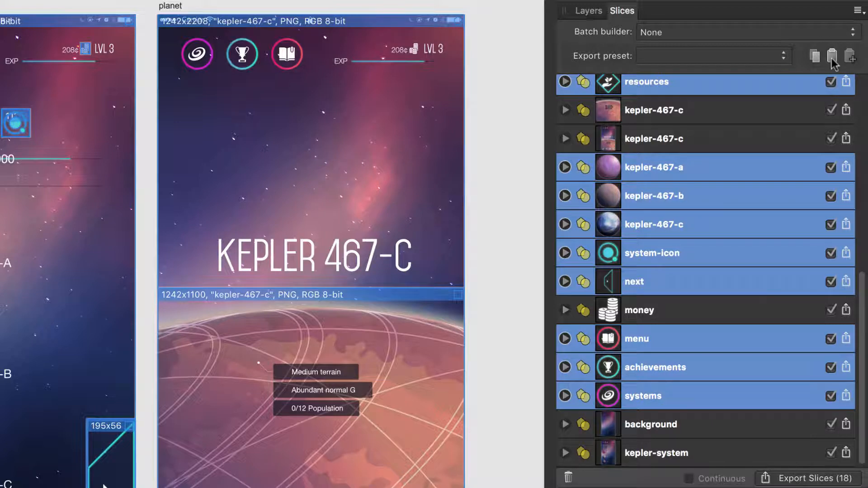
{"action": "scroll", "coordinate": [819, 141], "scroll_direction": "up", "scroll_amount": 10}
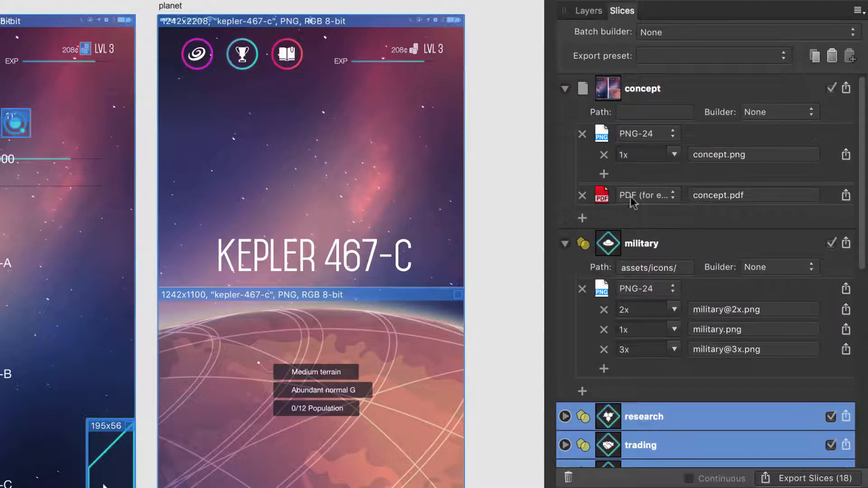
Add the concept slice's PDF export format to the kepler-467-c page slice and the kepler-system slice.
{"action": "left_click", "coordinate": [632, 199]}
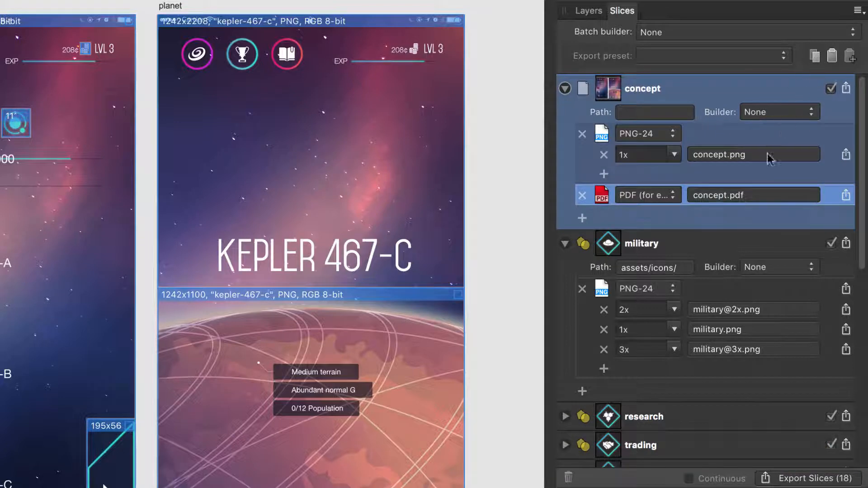
{"action": "scroll", "coordinate": [769, 159], "scroll_direction": "down", "scroll_amount": 5}
{"action": "left_click", "coordinate": [682, 344]}
{"action": "scroll", "coordinate": [685, 351], "scroll_direction": "down", "scroll_amount": 5}
{"action": "left_click", "coordinate": [663, 455], "text": "super"}
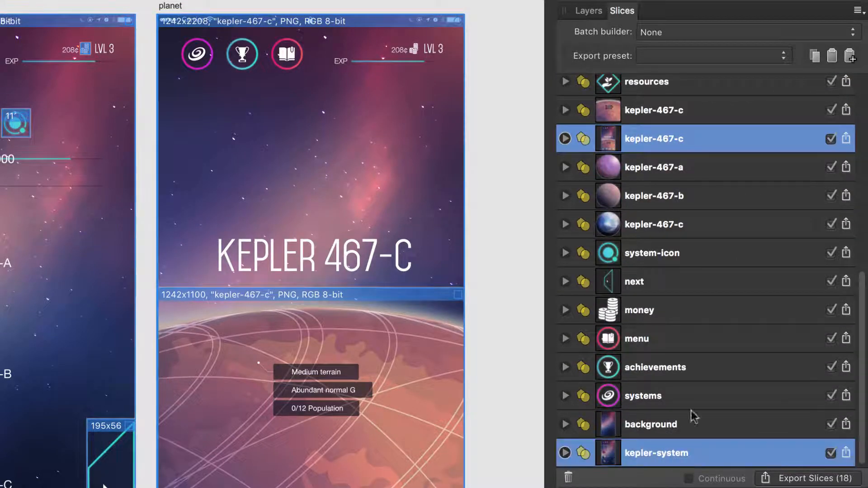
{"action": "left_click", "coordinate": [849, 58]}
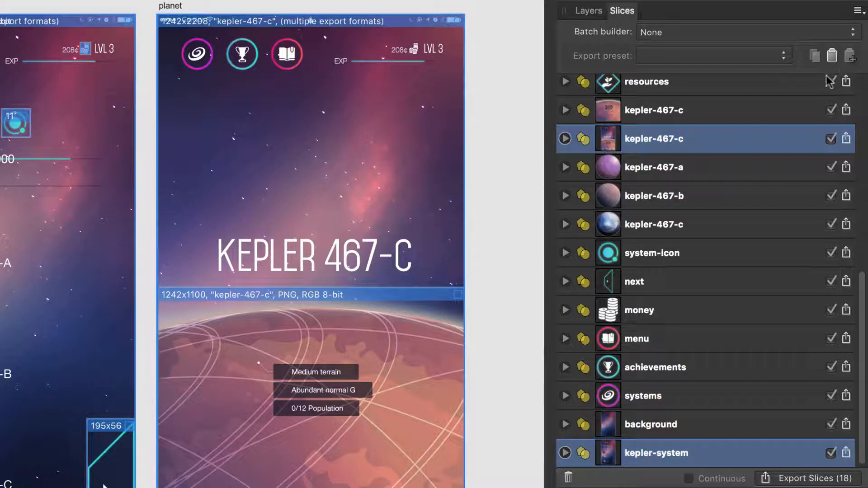
Save the military slice's export setup as a new export setup preset named icons.
{"action": "scroll", "coordinate": [786, 108], "scroll_direction": "up", "scroll_amount": 10}
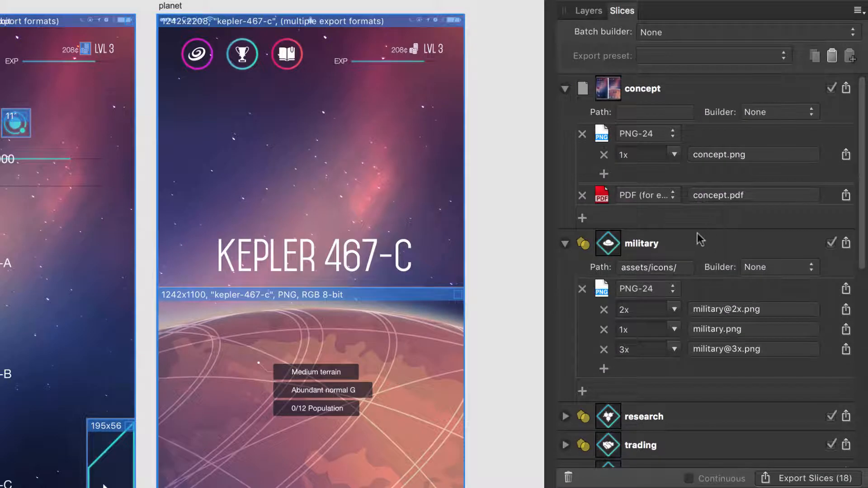
{"action": "left_click", "coordinate": [680, 246]}
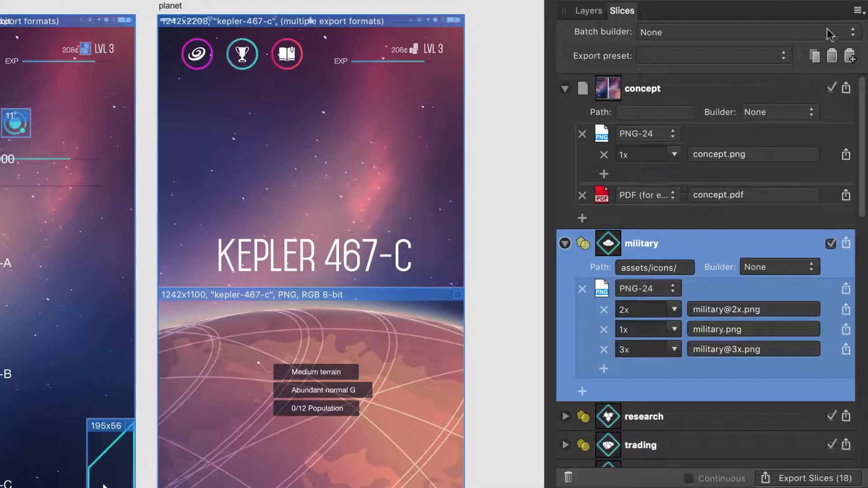
{"action": "left_click", "coordinate": [857, 12]}
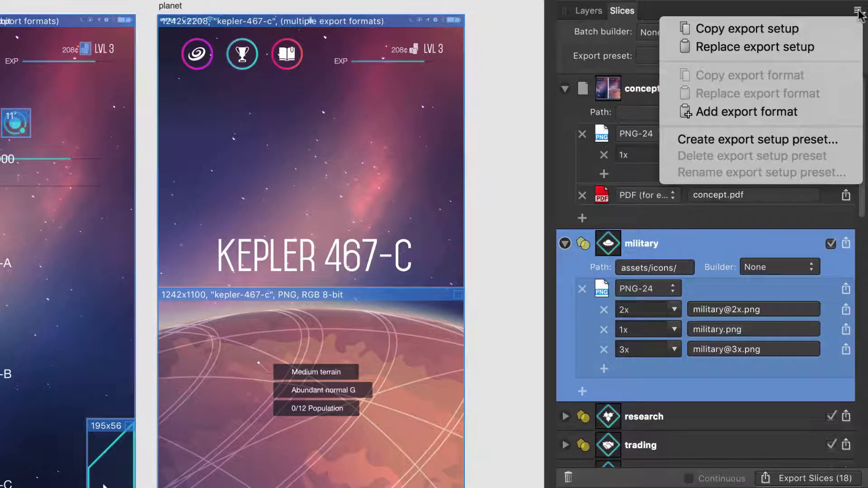
{"action": "left_click", "coordinate": [804, 141]}
{"action": "type", "text": "icons"}
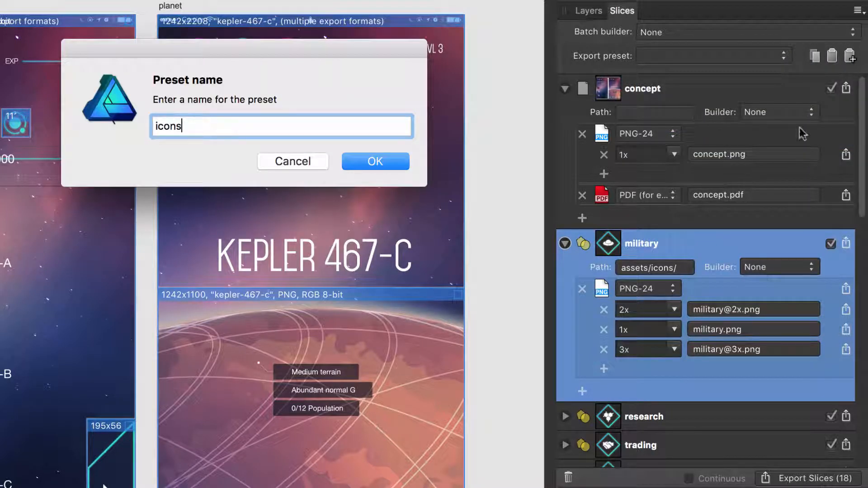
{"action": "left_click", "coordinate": [390, 167]}
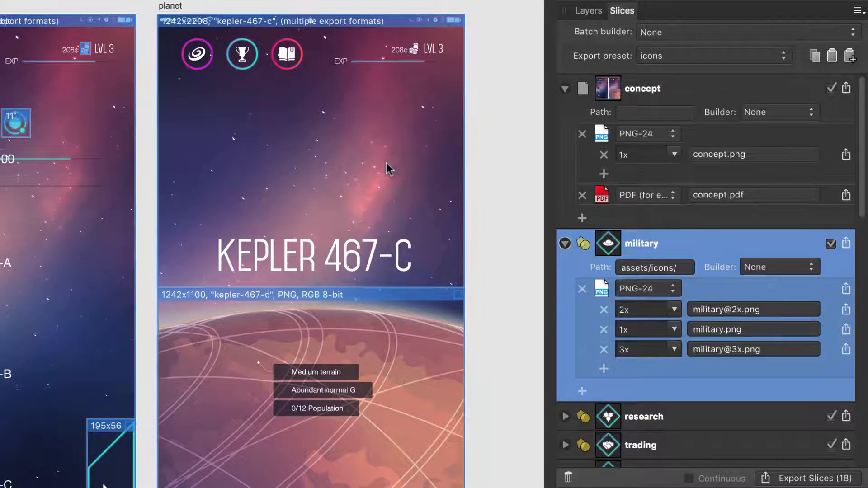
Apply the icons export preset to the research slice.
{"action": "left_click", "coordinate": [677, 416]}
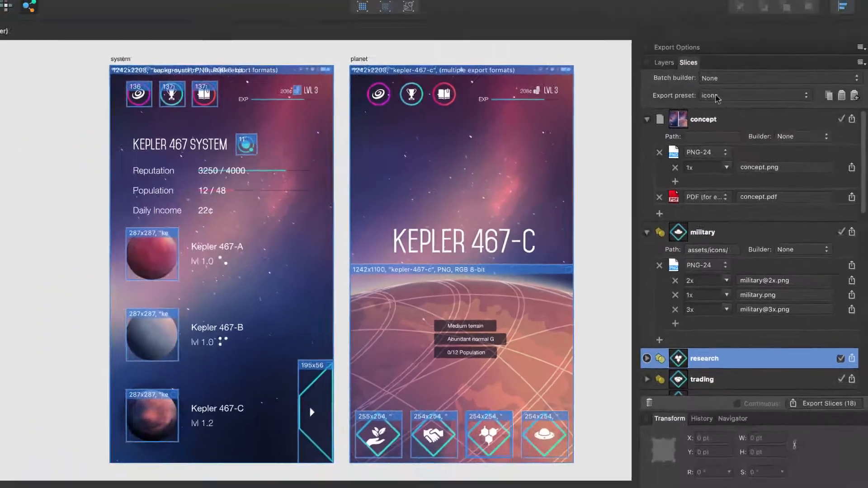
{"action": "left_click", "coordinate": [716, 96]}
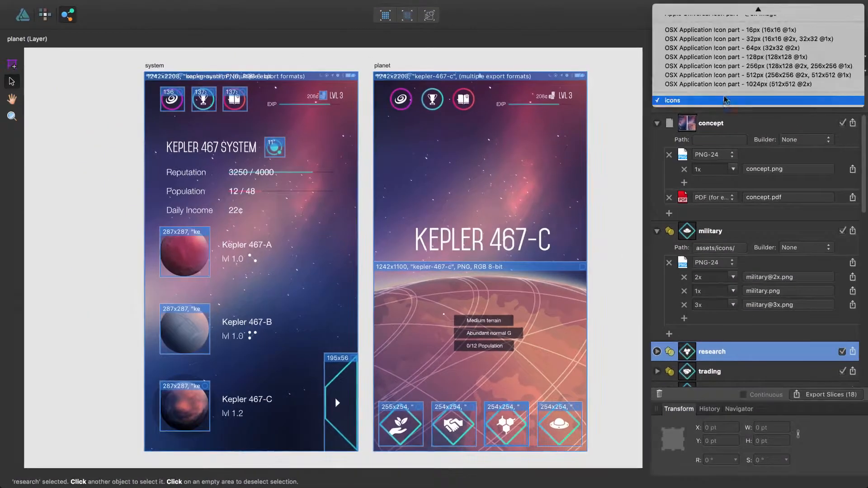
{"action": "scroll", "coordinate": [724, 99], "scroll_direction": "up", "scroll_amount": 6}
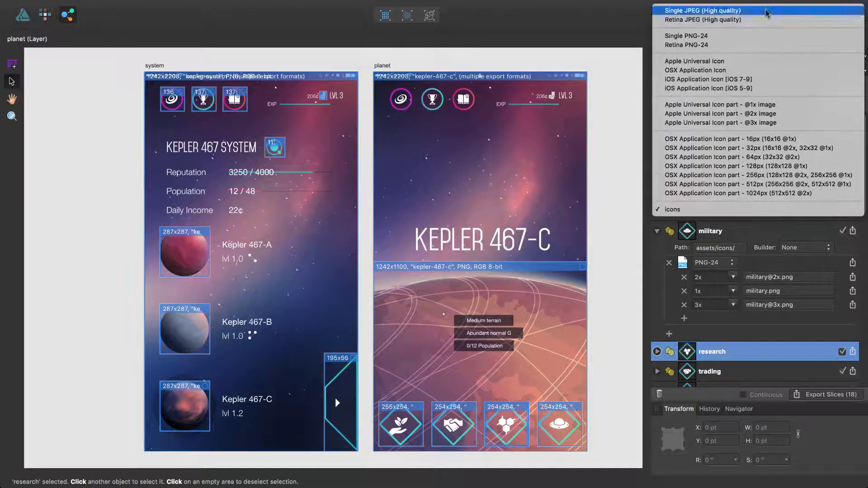
{"action": "left_click", "coordinate": [704, 209]}
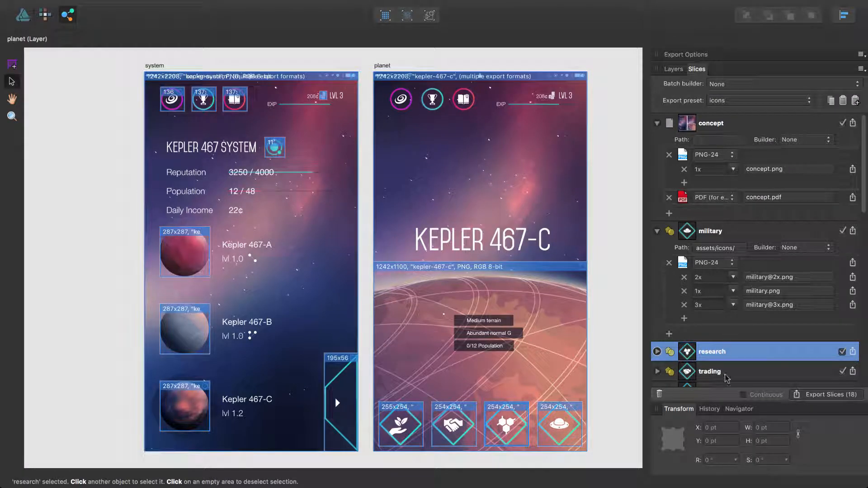
Export all slices into the exported-files folder.
{"action": "left_click", "coordinate": [808, 396]}
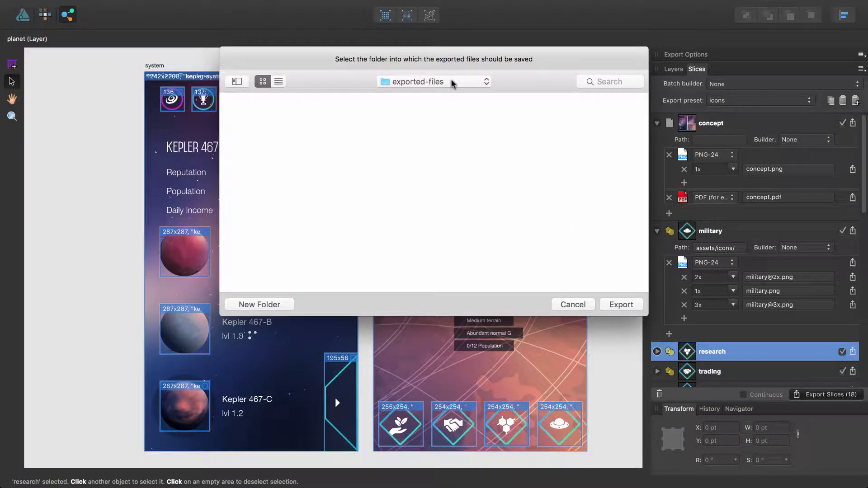
{"action": "left_click", "coordinate": [614, 302]}
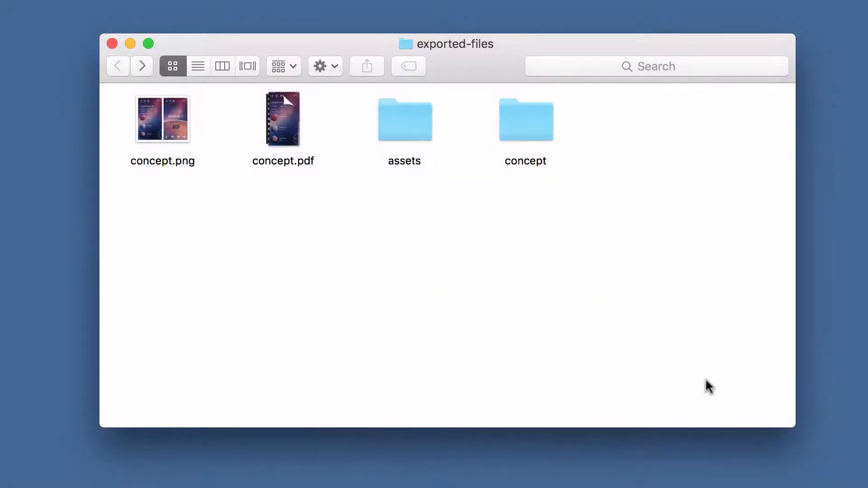
Browse the exported concept, assets and icons folders to review the output files.
{"action": "double_click", "coordinate": [539, 121]}
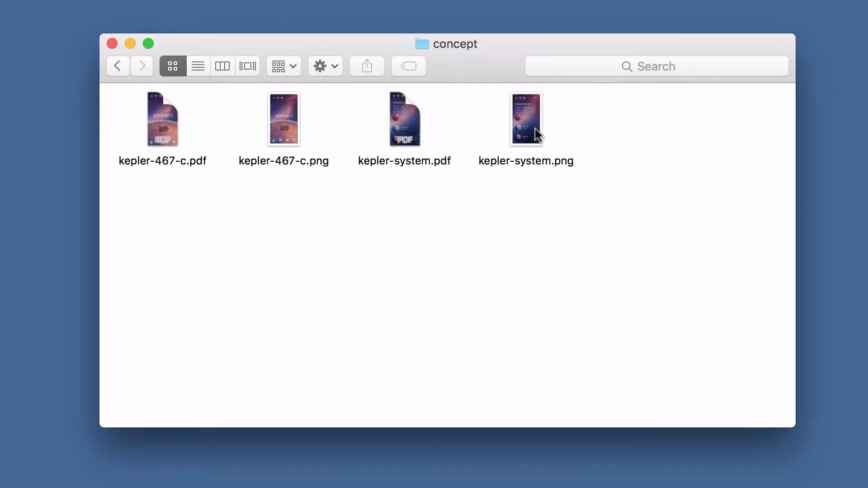
{"action": "left_click", "coordinate": [117, 70]}
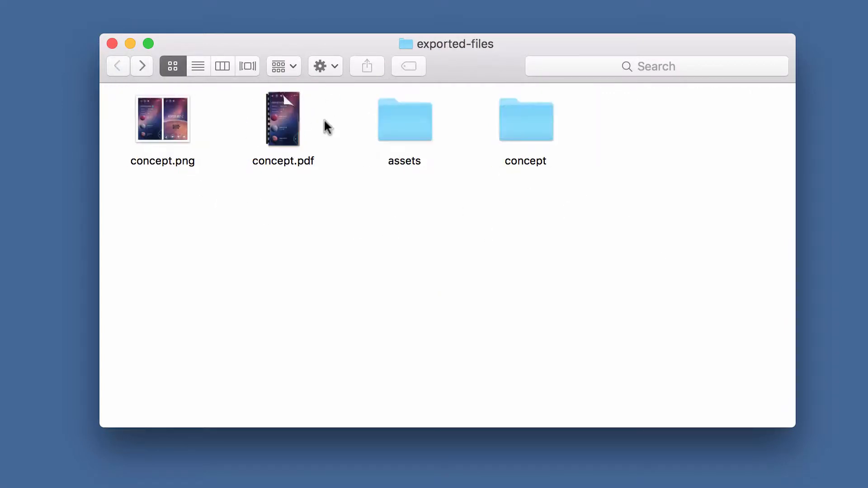
{"action": "double_click", "coordinate": [396, 130]}
{"action": "double_click", "coordinate": [178, 129]}
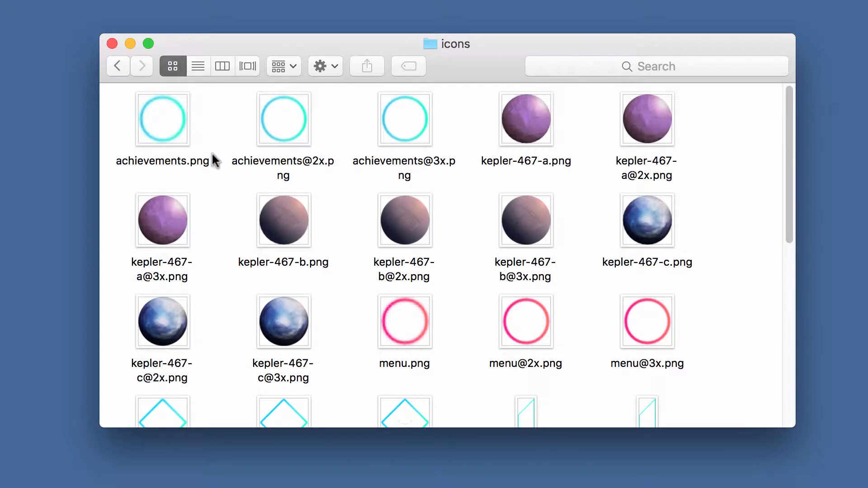
{"action": "scroll", "coordinate": [223, 176], "scroll_direction": "down", "scroll_amount": 10}
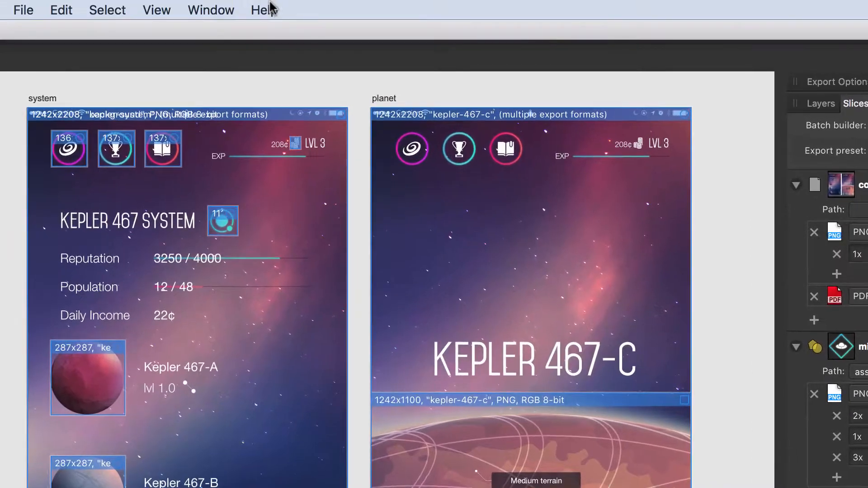
Open the Help menu.
{"action": "left_click", "coordinate": [304, 7]}
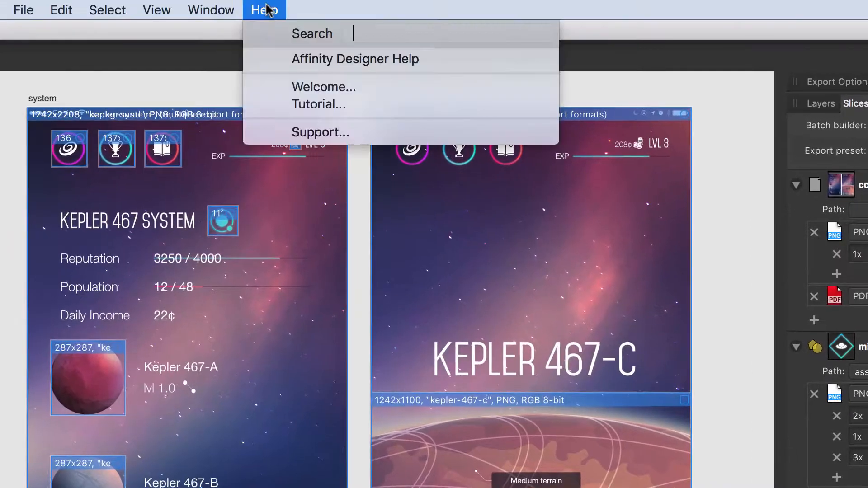